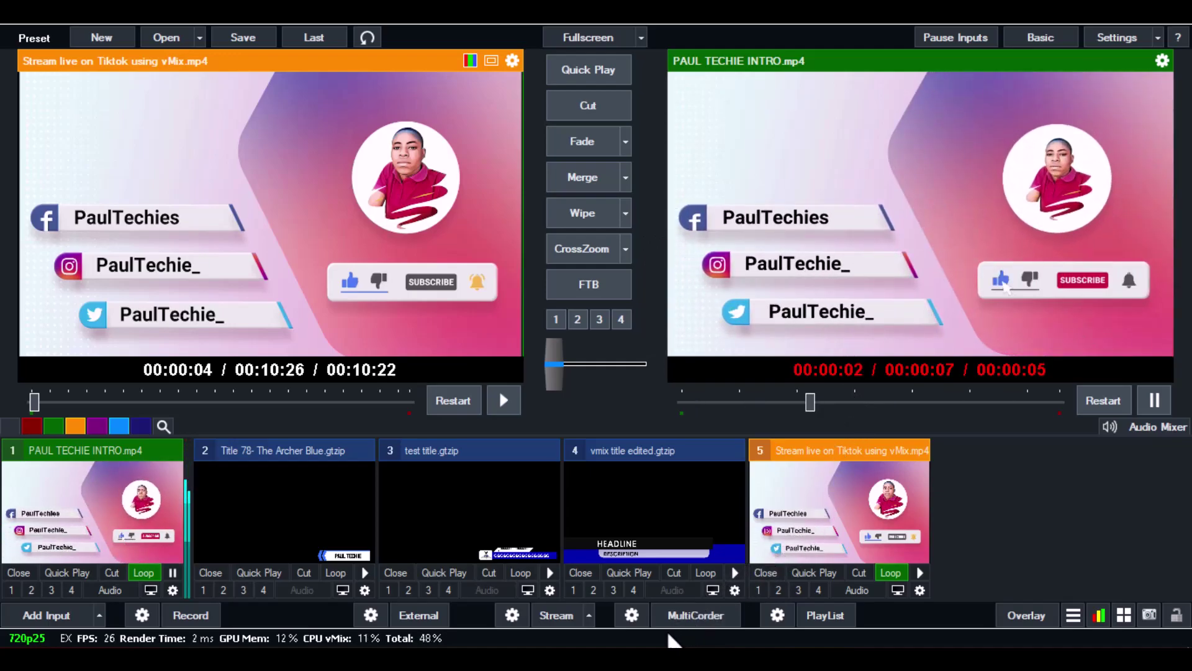
- Switch from vMix to the LinkedIn Live 'Set up your stream' page in Chrome
left_click(664, 587)
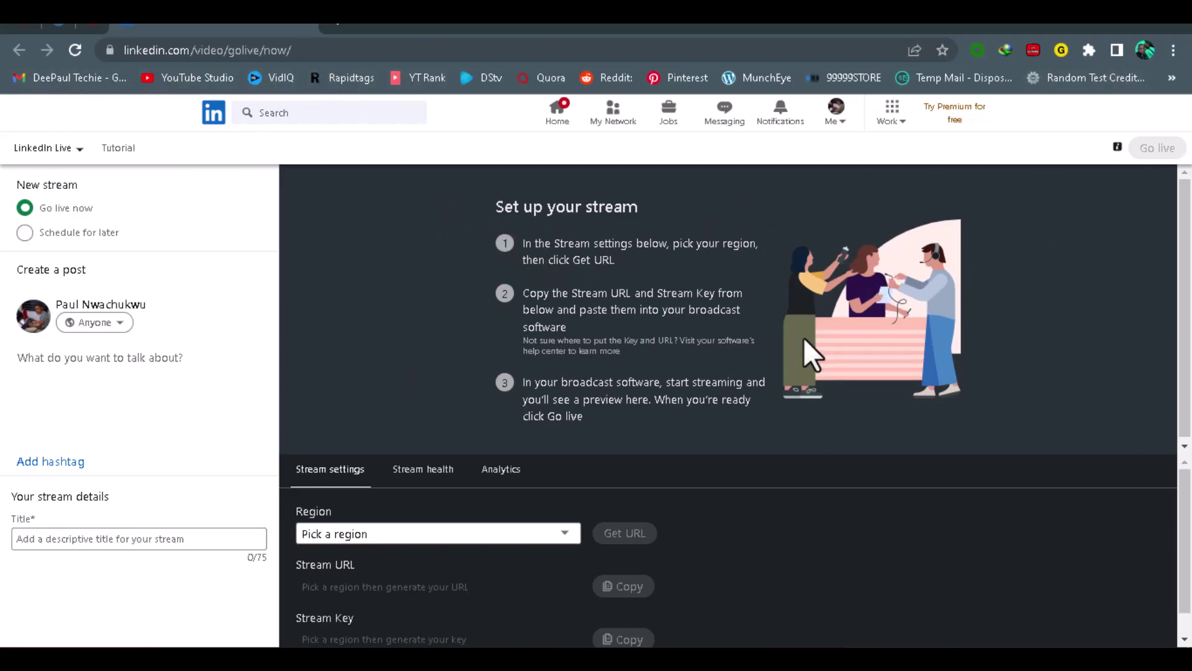
- Pick South America as the region, generate the stream URL and key, and copy the URL
left_click(373, 539)
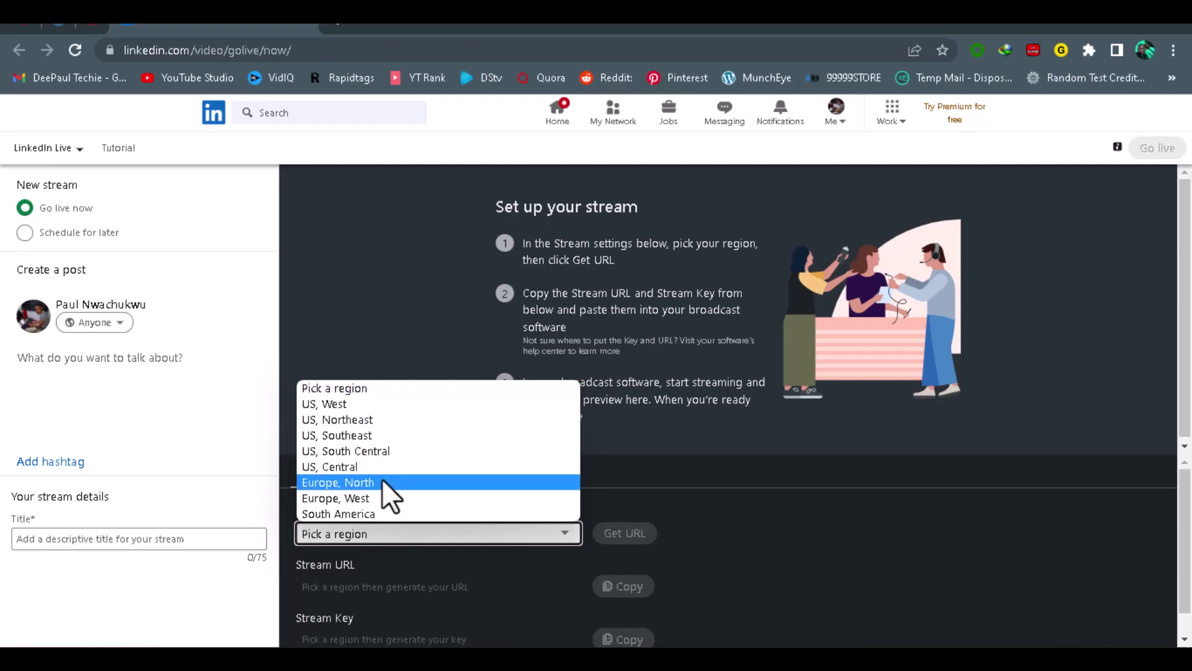
left_click(335, 514)
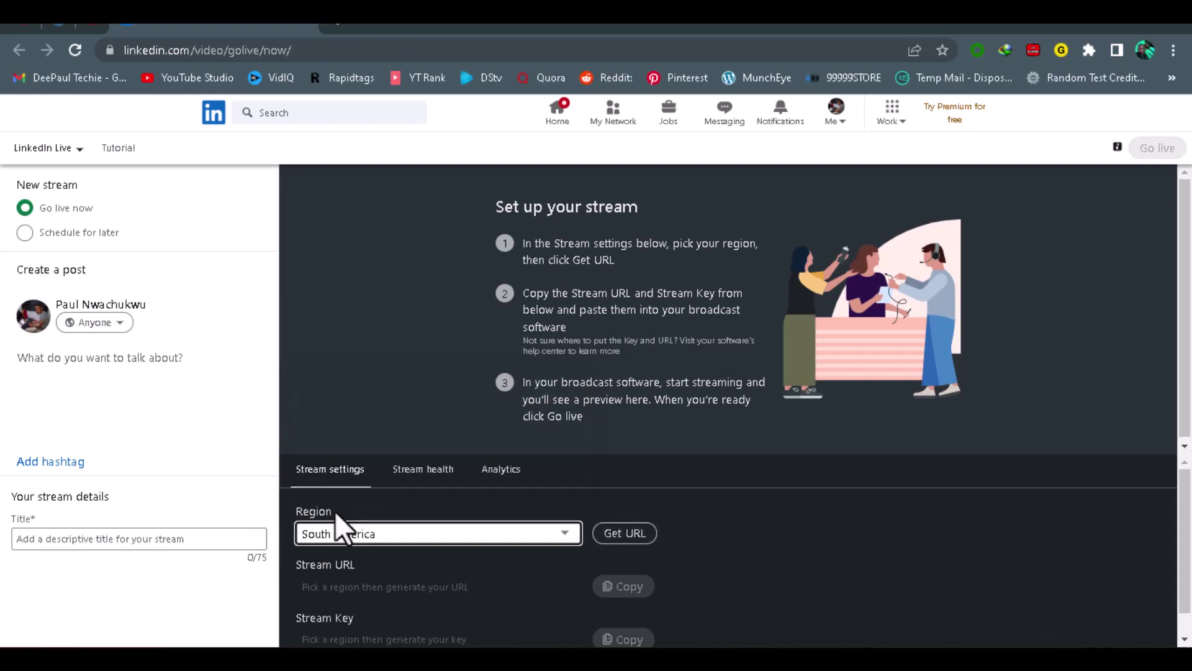
left_click(624, 534)
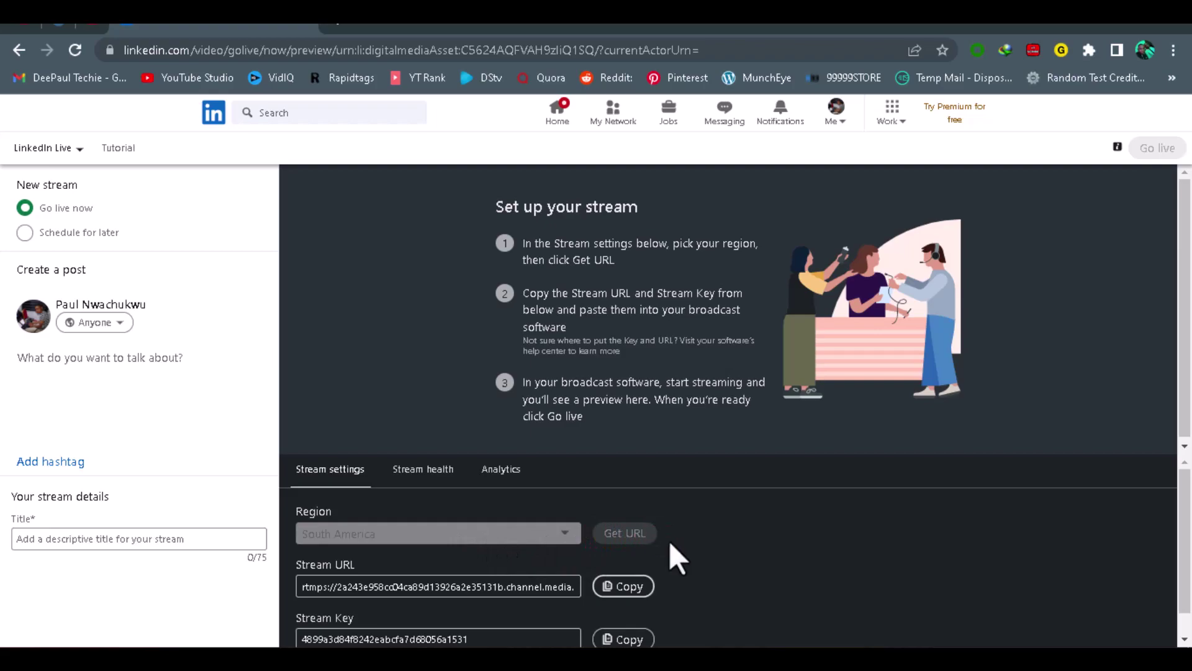
scroll(621, 569, "down", 1)
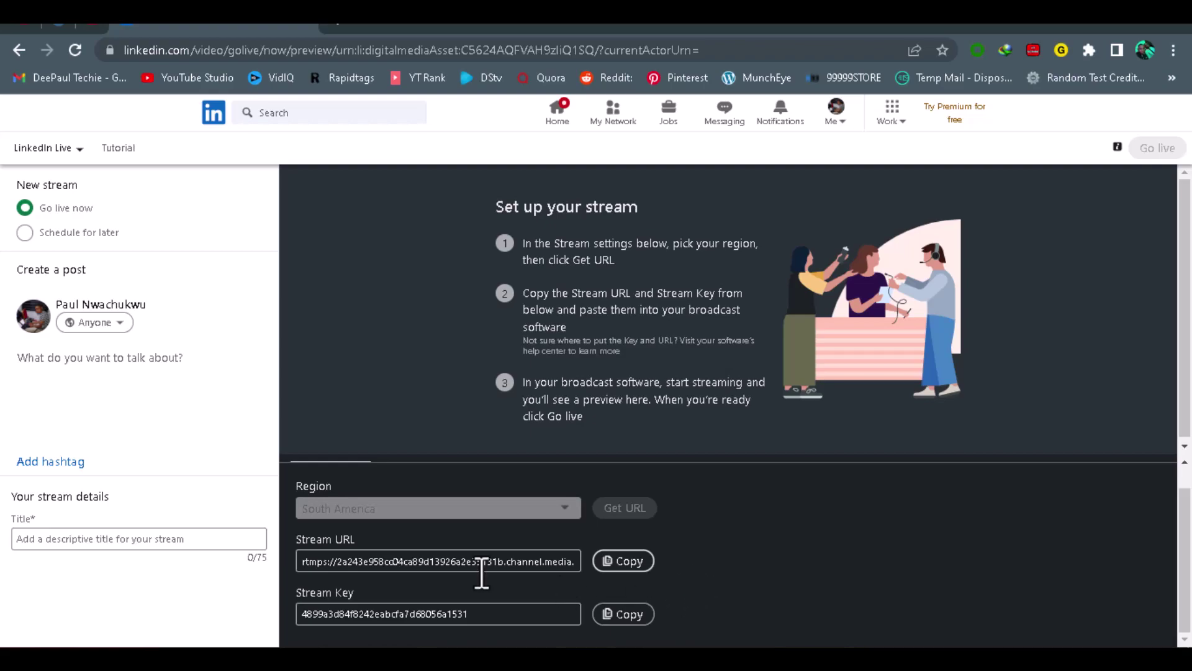
left_click(612, 564)
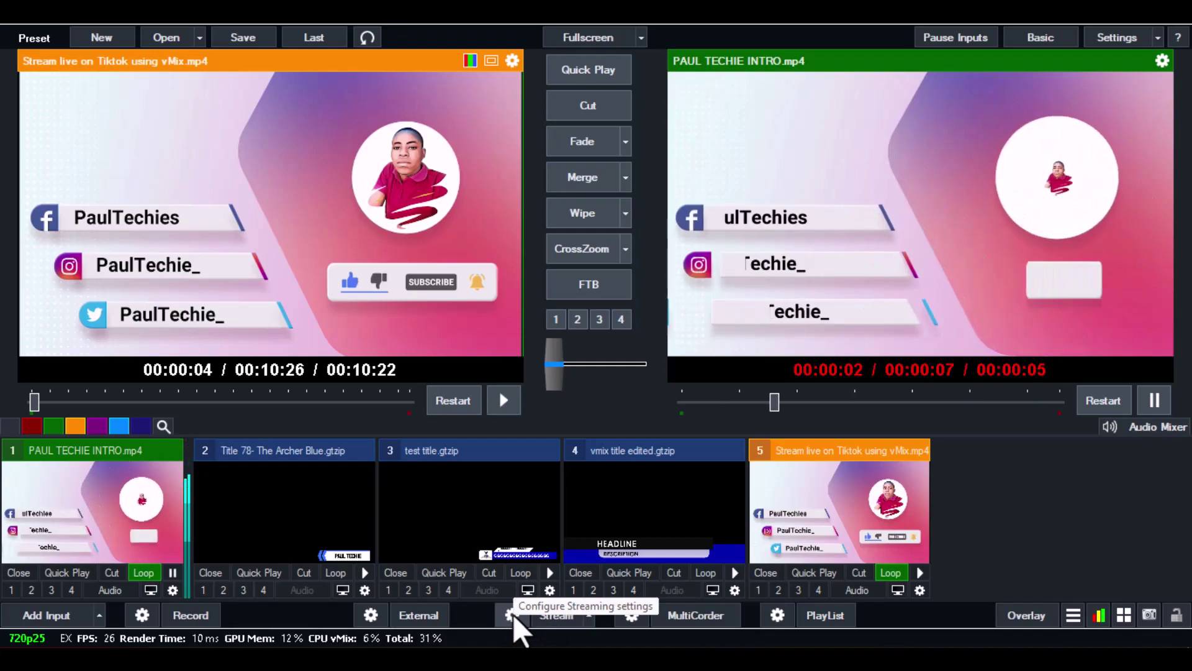
- Keep the Custom RTMP Server destination and paste LinkedIn's stream URL into its URL field
left_click(513, 614)
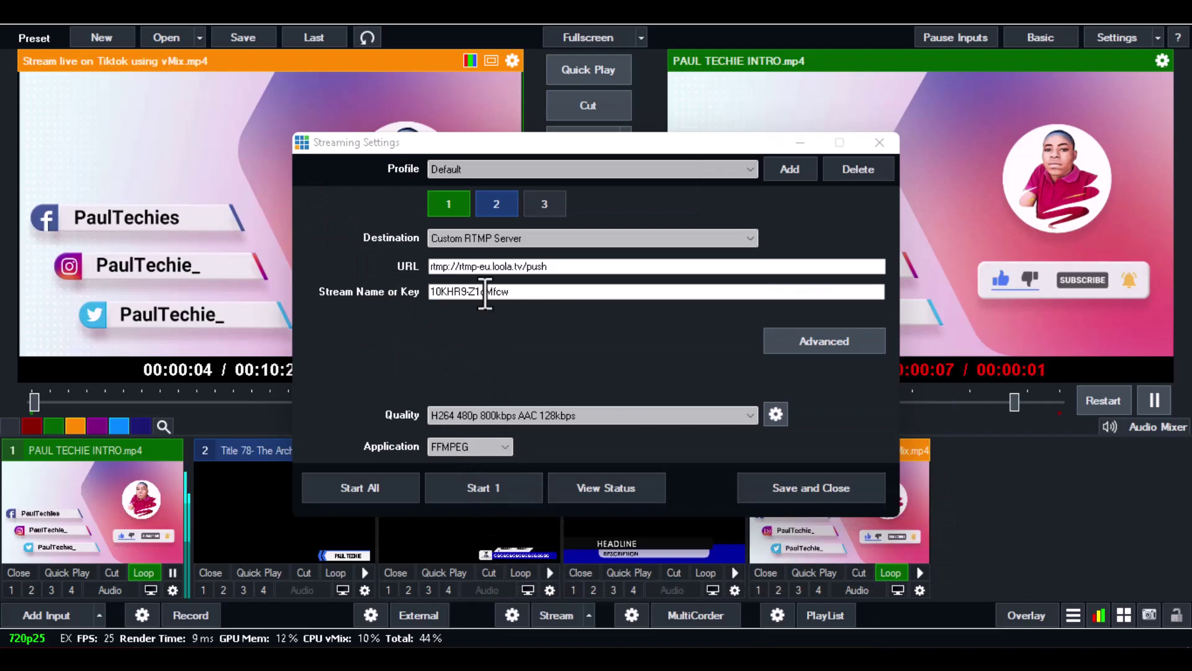
left_click(480, 238)
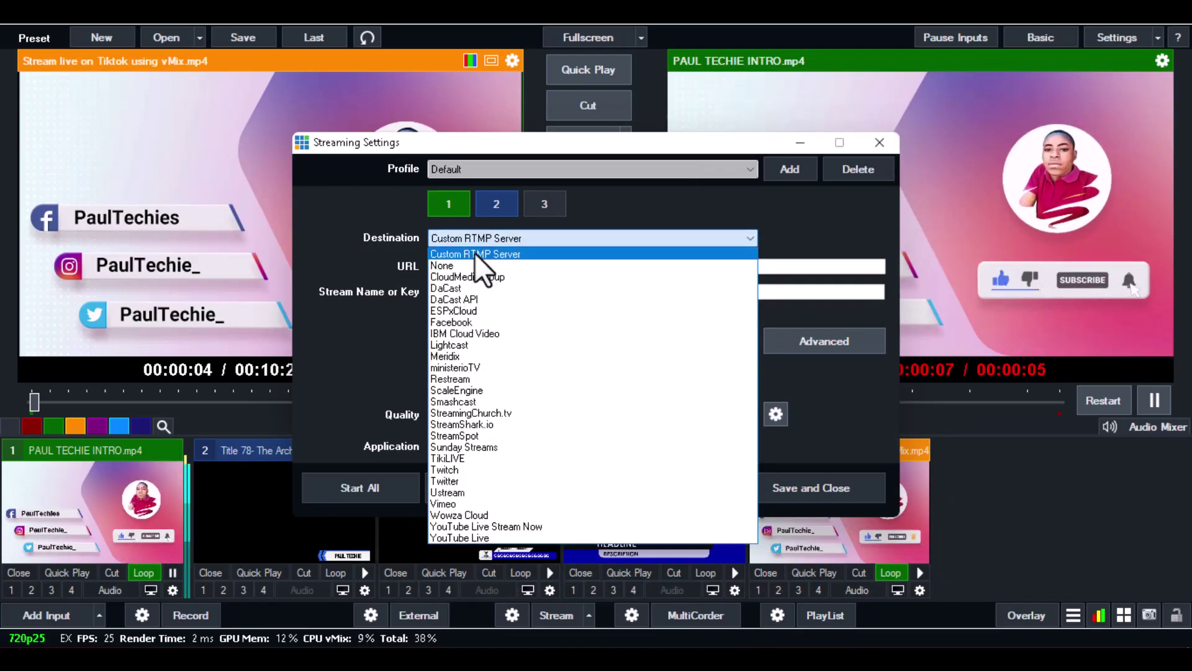
left_click(474, 252)
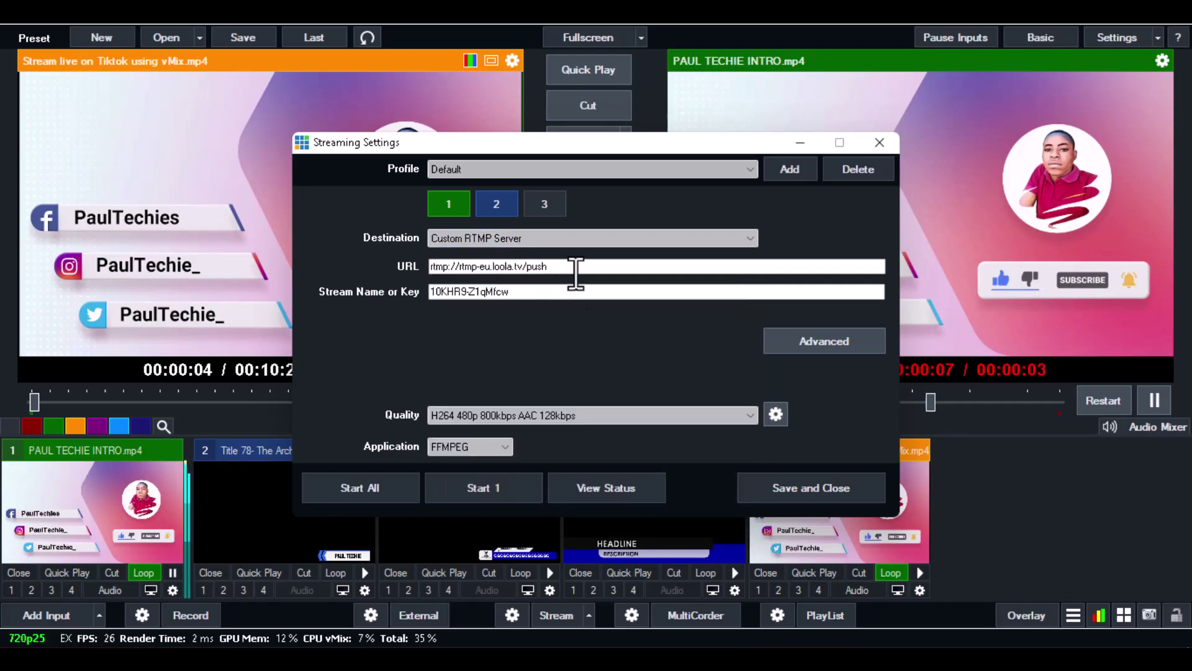
left_click_drag(574, 266, 378, 273)
right_click(479, 272)
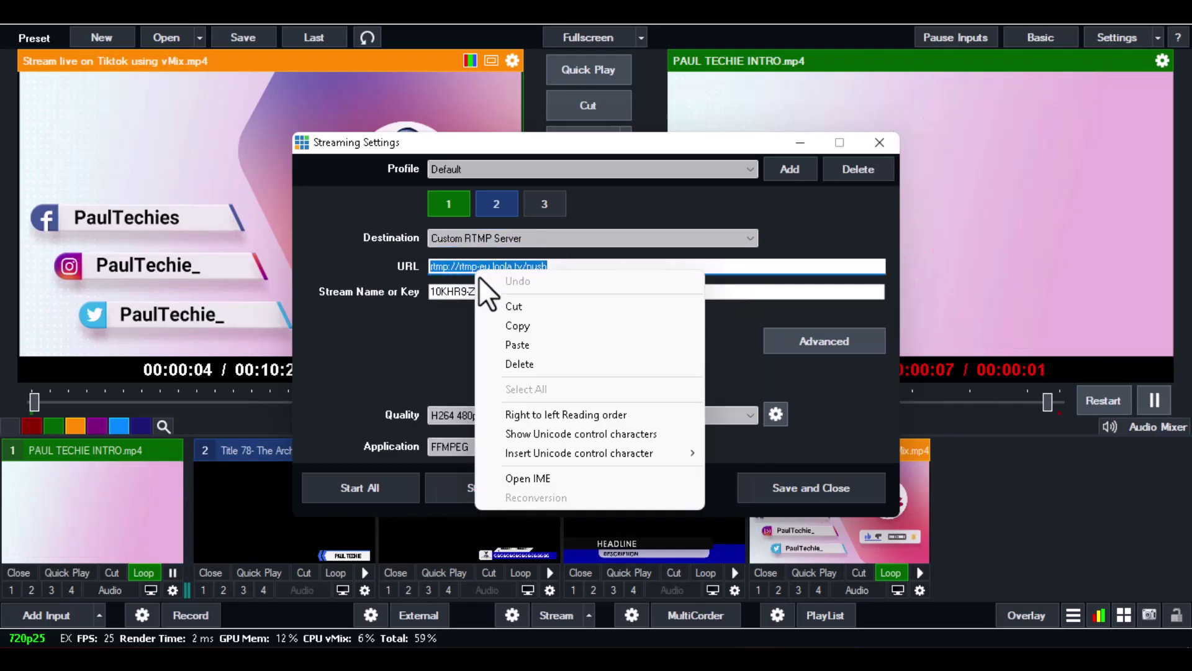
left_click(508, 342)
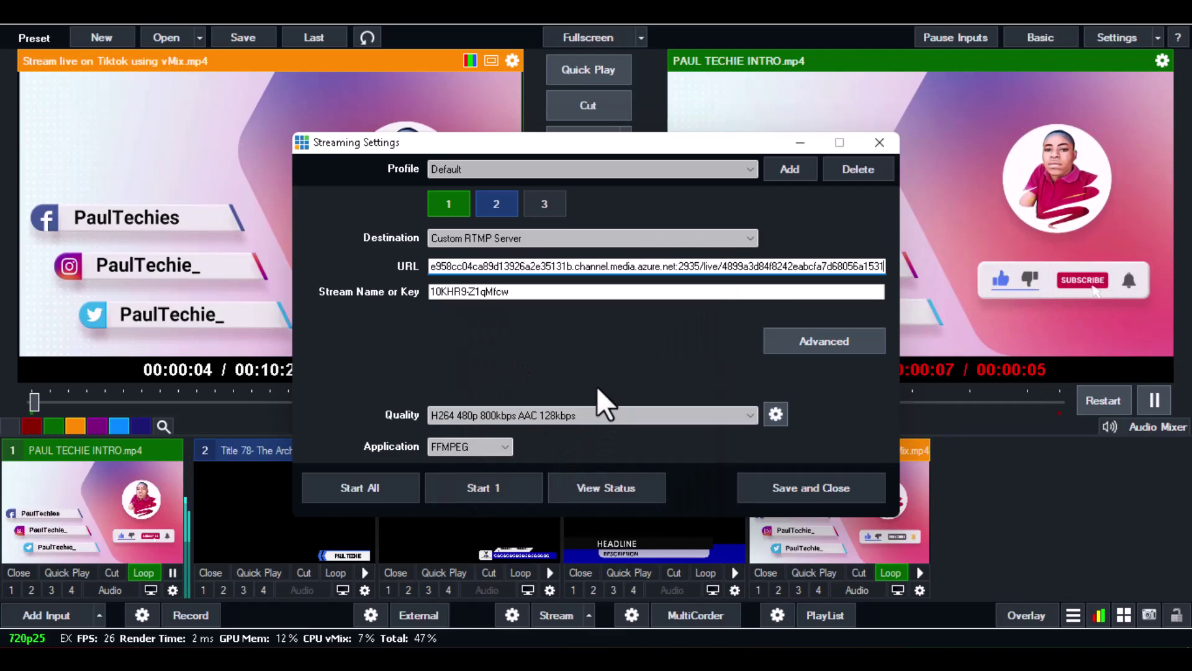
- Copy LinkedIn's stream key and paste it into vMix's Stream Name or Key field
left_click(708, 647)
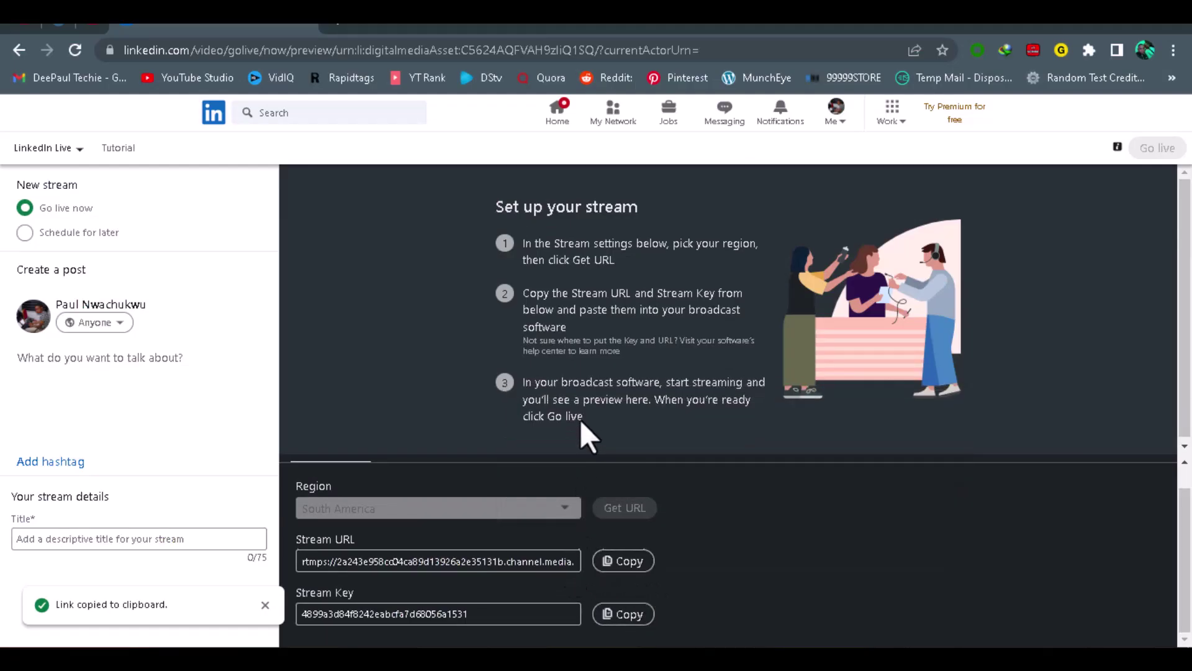
left_click(624, 615)
left_click(624, 615)
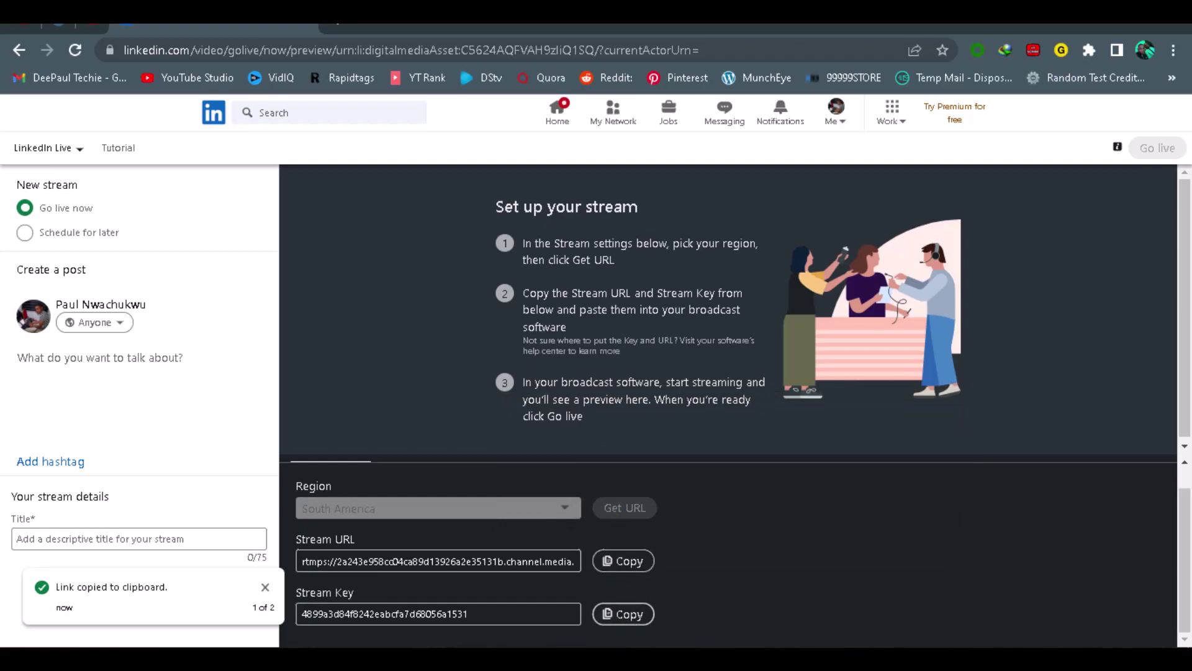
left_click(793, 605)
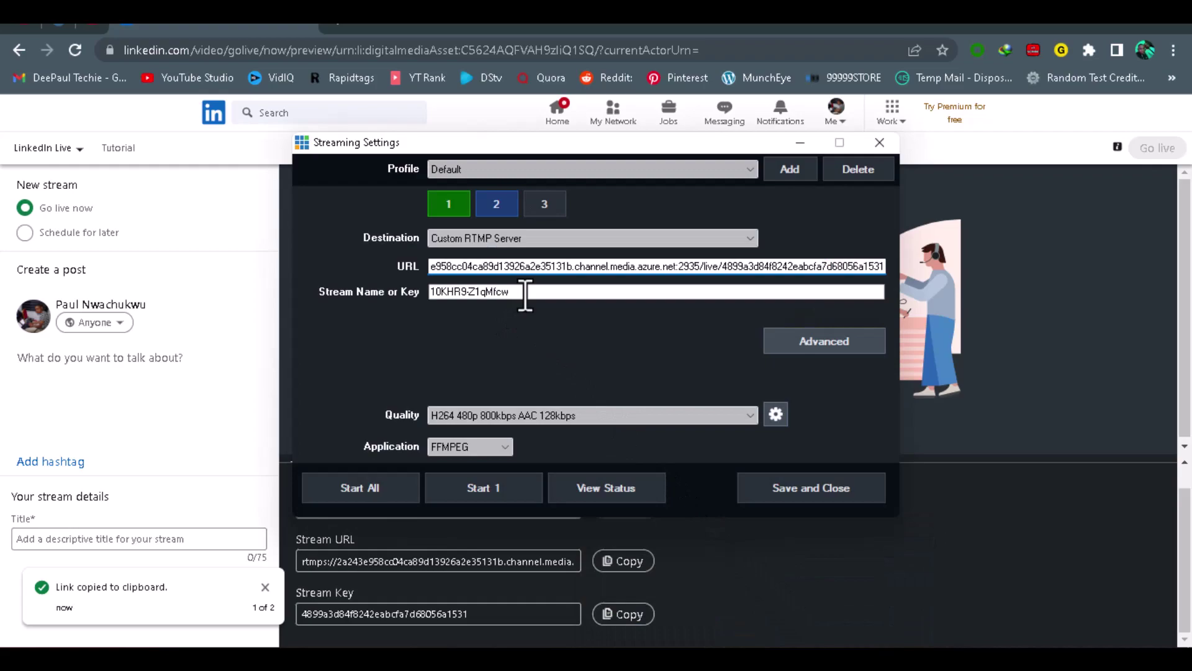
left_click_drag(525, 293, 388, 302)
right_click(449, 297)
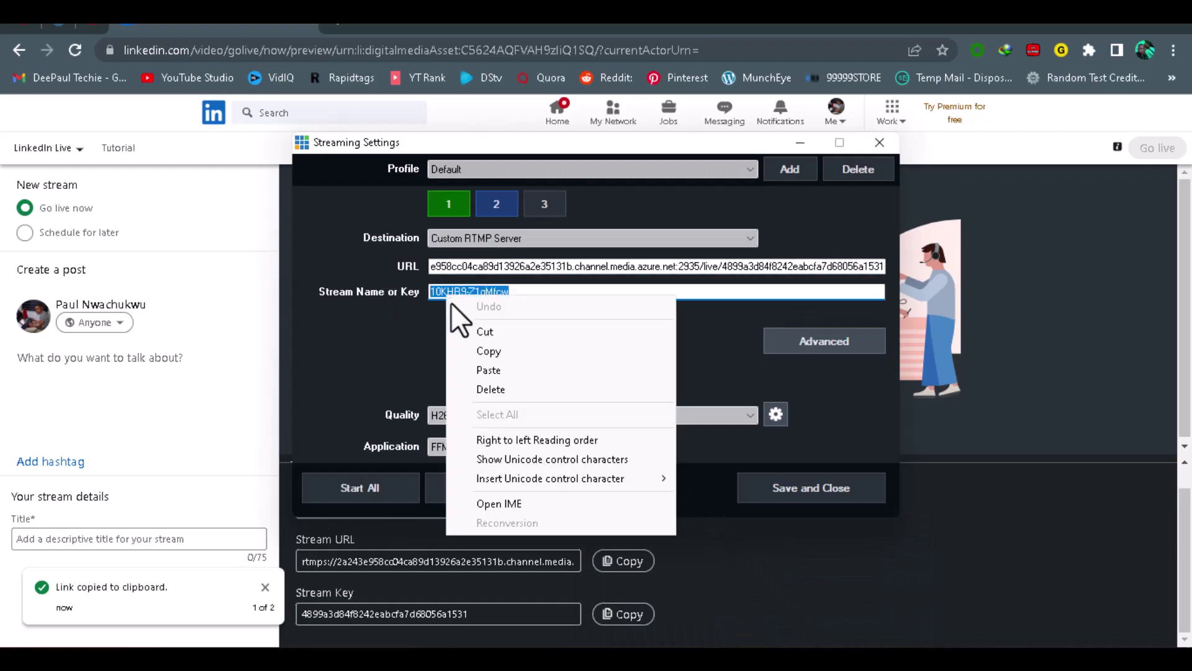
left_click(488, 369)
left_click_drag(491, 267, 407, 271)
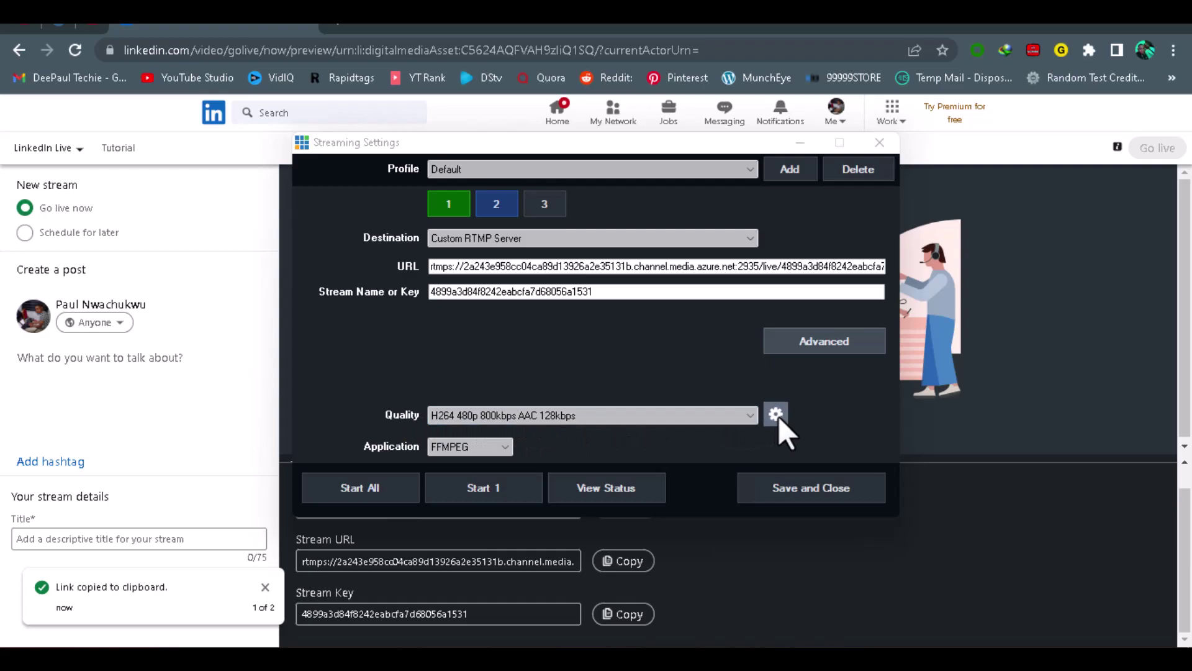
left_click(1093, 33)
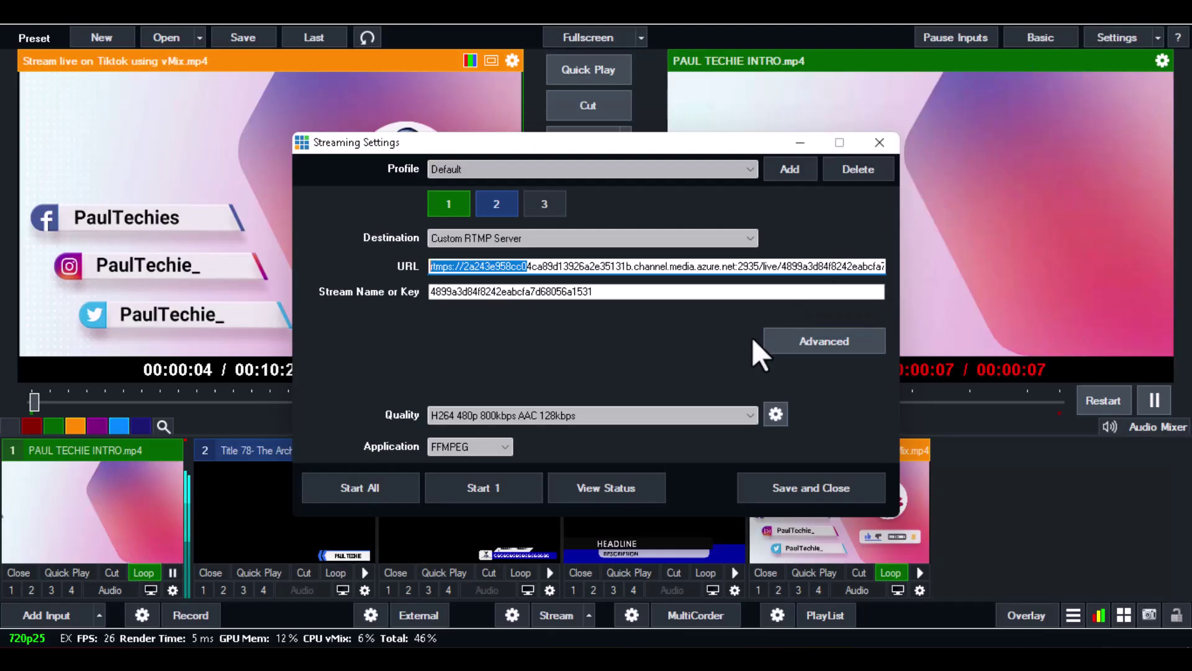
- Set streaming quality to 800 kbps video, 128 kbps audio and Baseline profile, then save
left_click(776, 415)
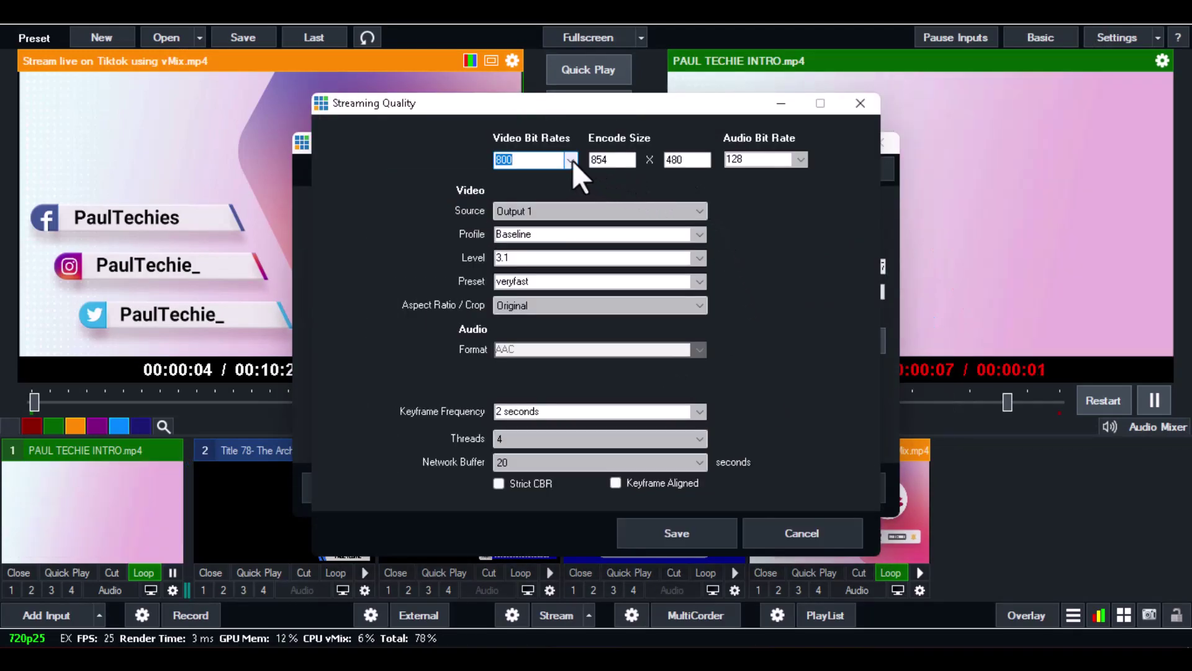
left_click(573, 160)
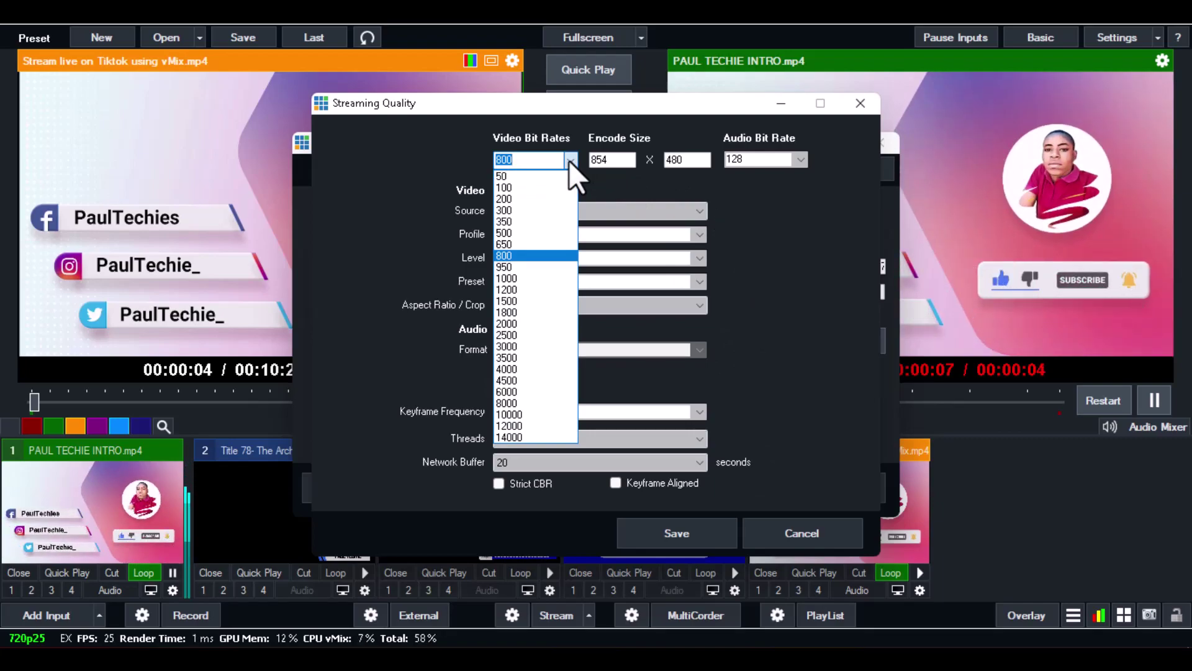
left_click(415, 163)
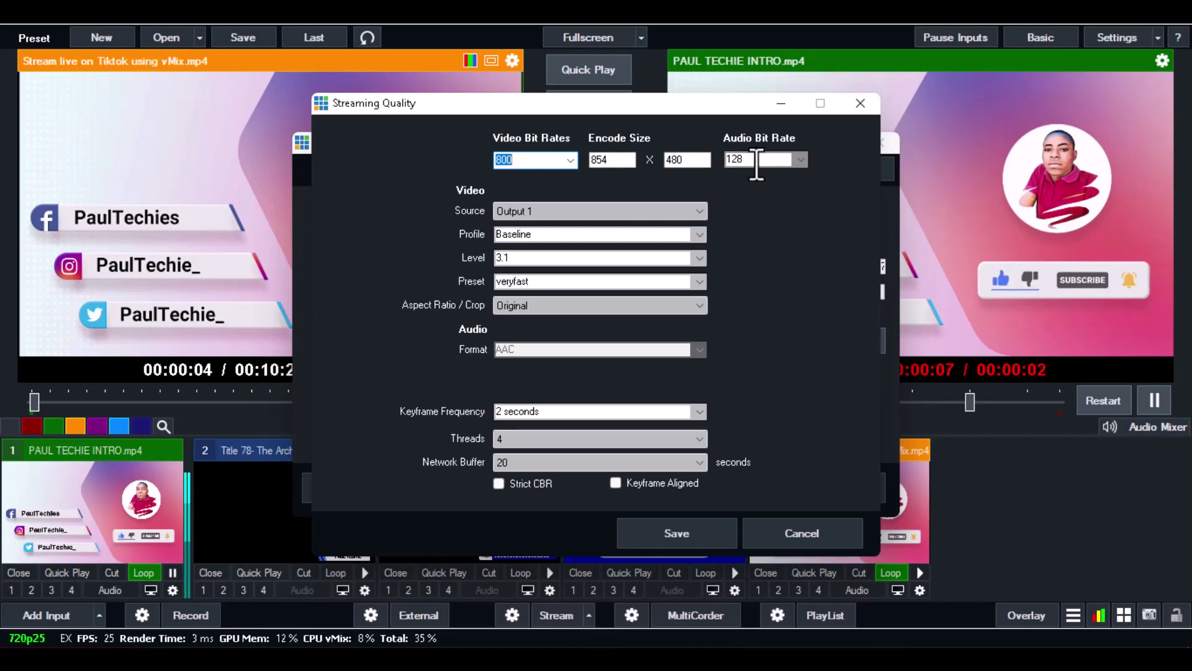
left_click(801, 159)
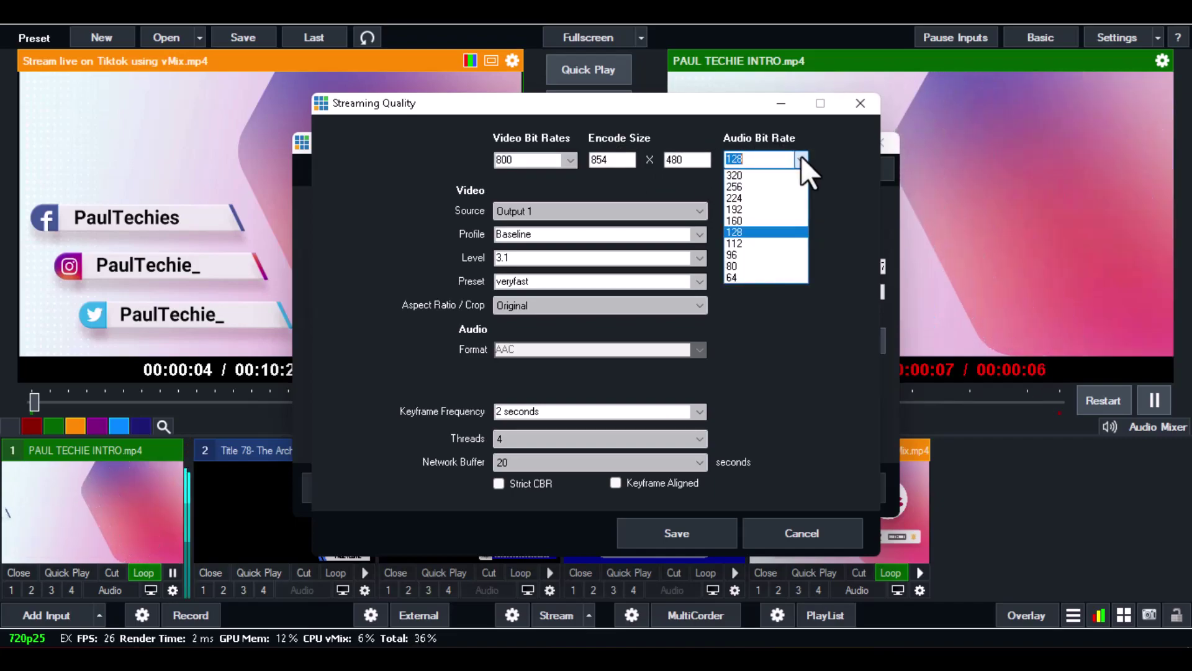
left_click(814, 168)
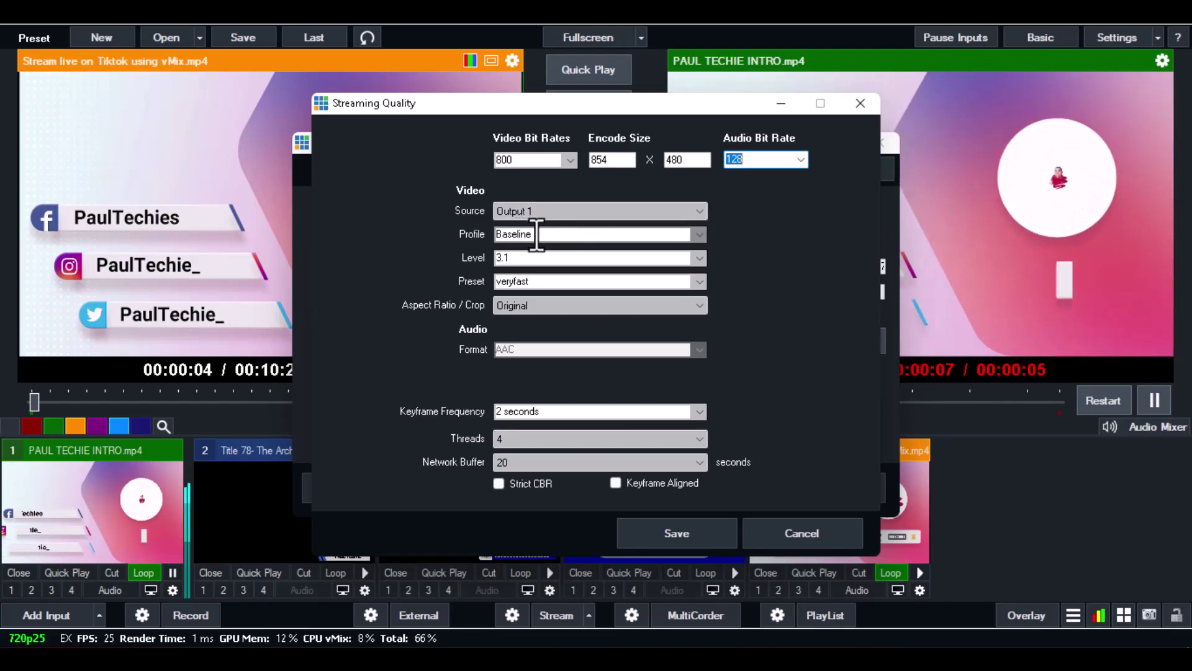
left_click(700, 235)
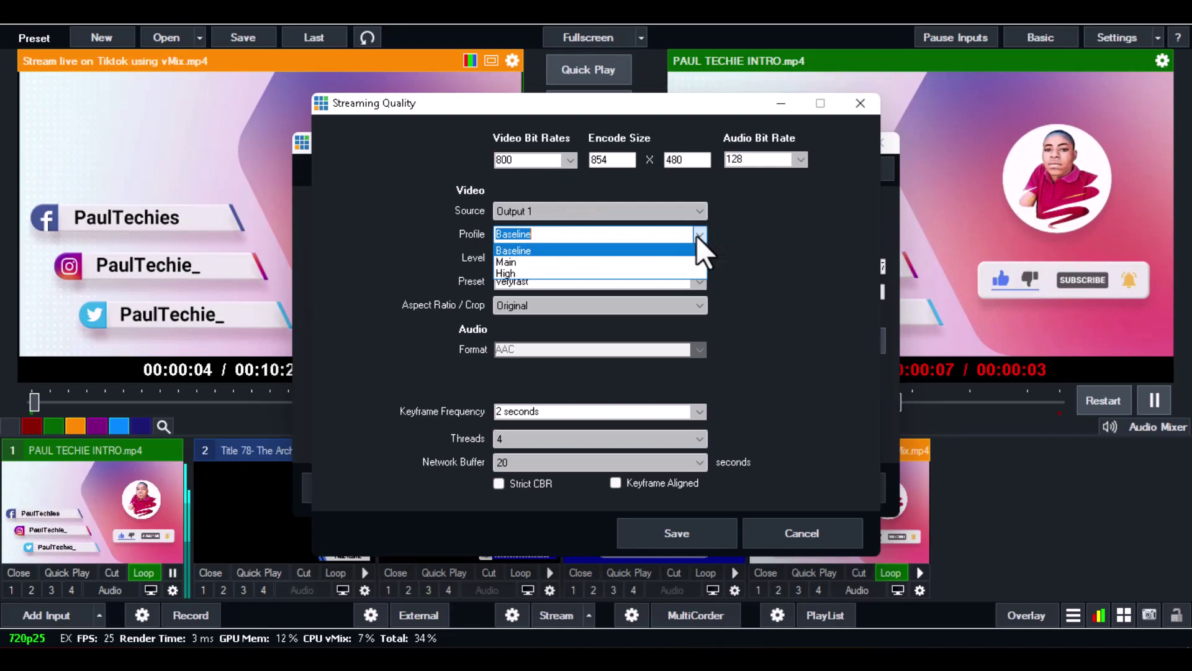
left_click(765, 226)
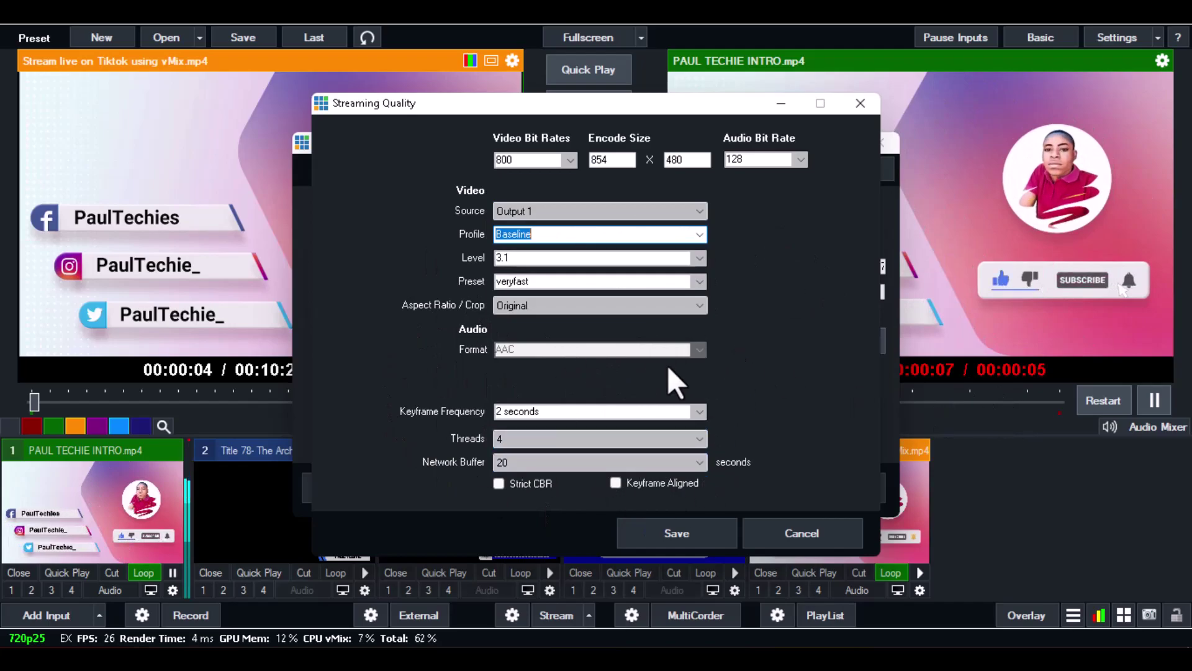
left_click(691, 528)
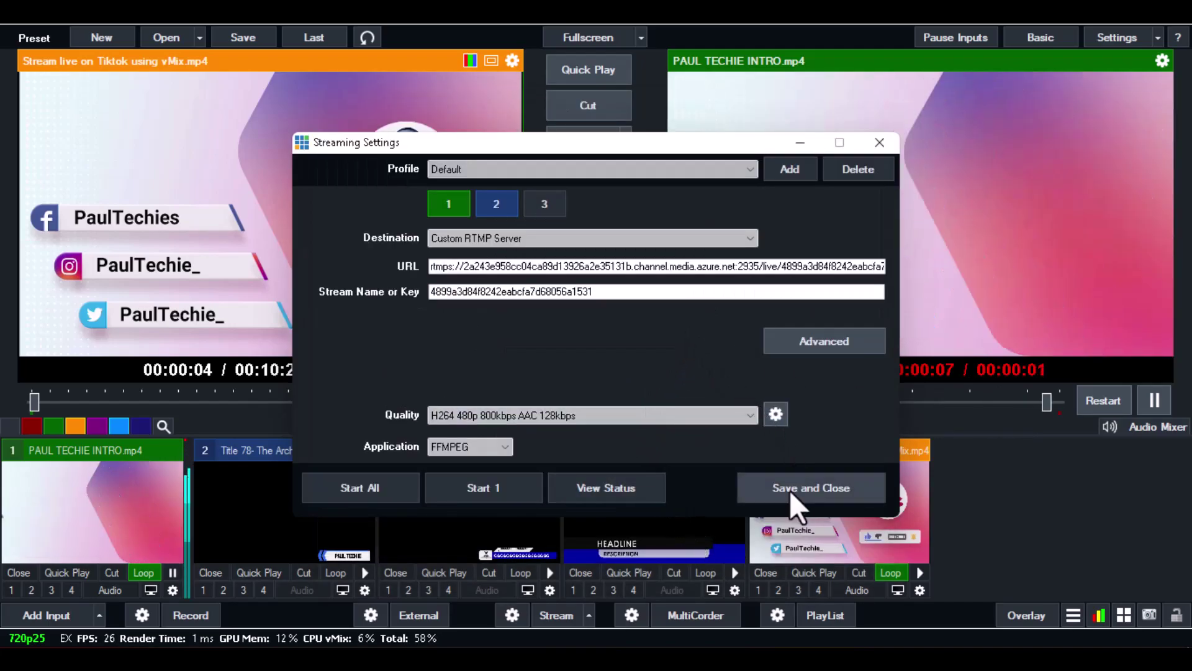
- Set the second stream destination to None, save the settings and start Stream 1
left_click(497, 200)
left_click(492, 236)
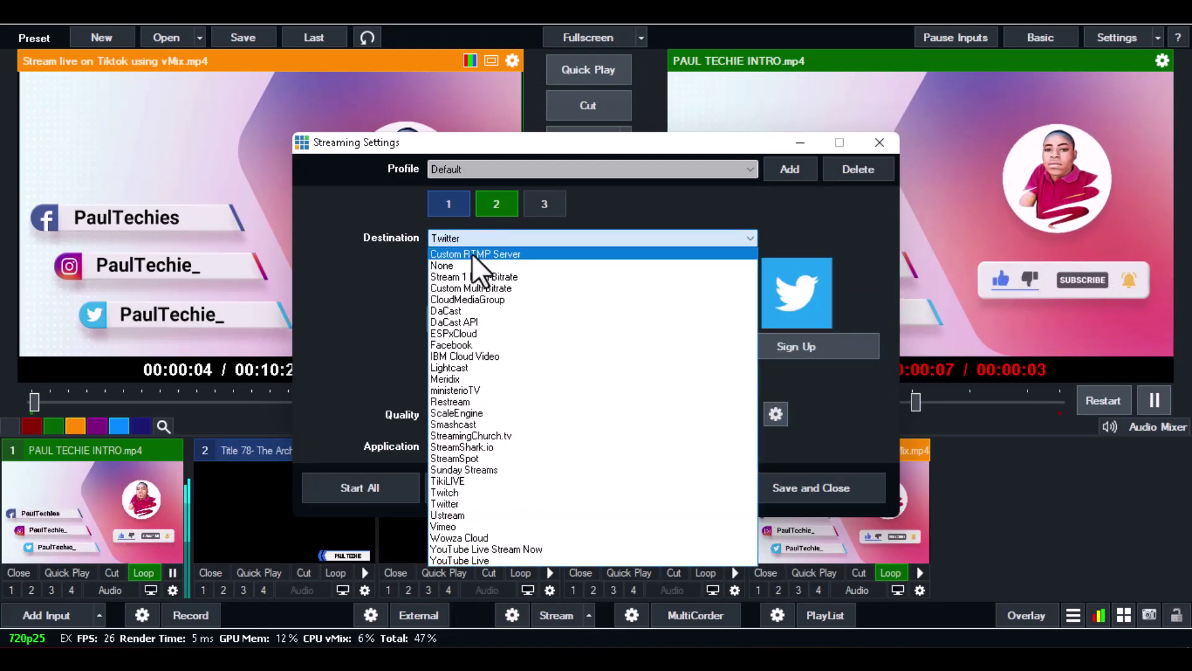
left_click(452, 271)
left_click(449, 204)
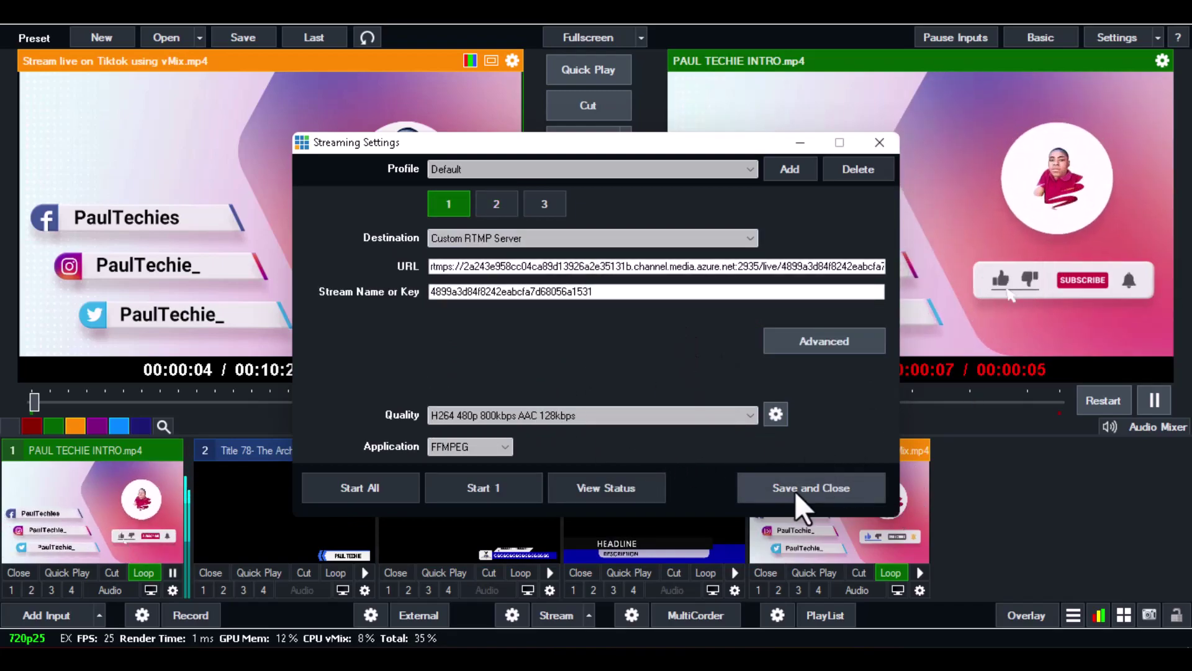
left_click(795, 491)
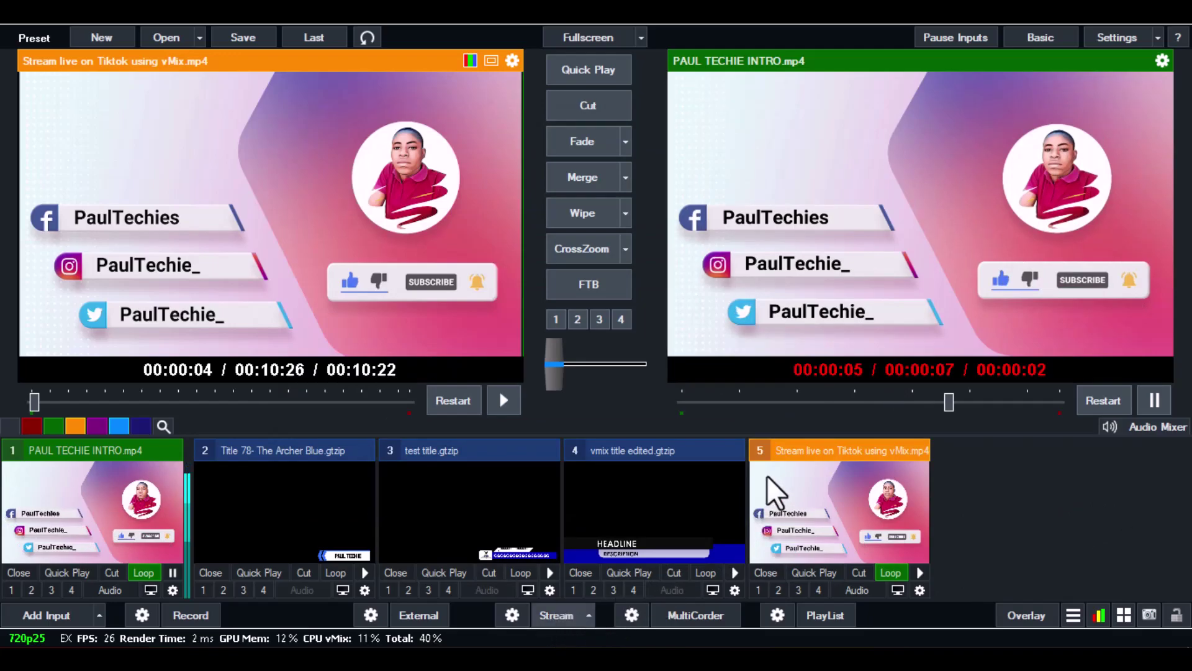
left_click(542, 621)
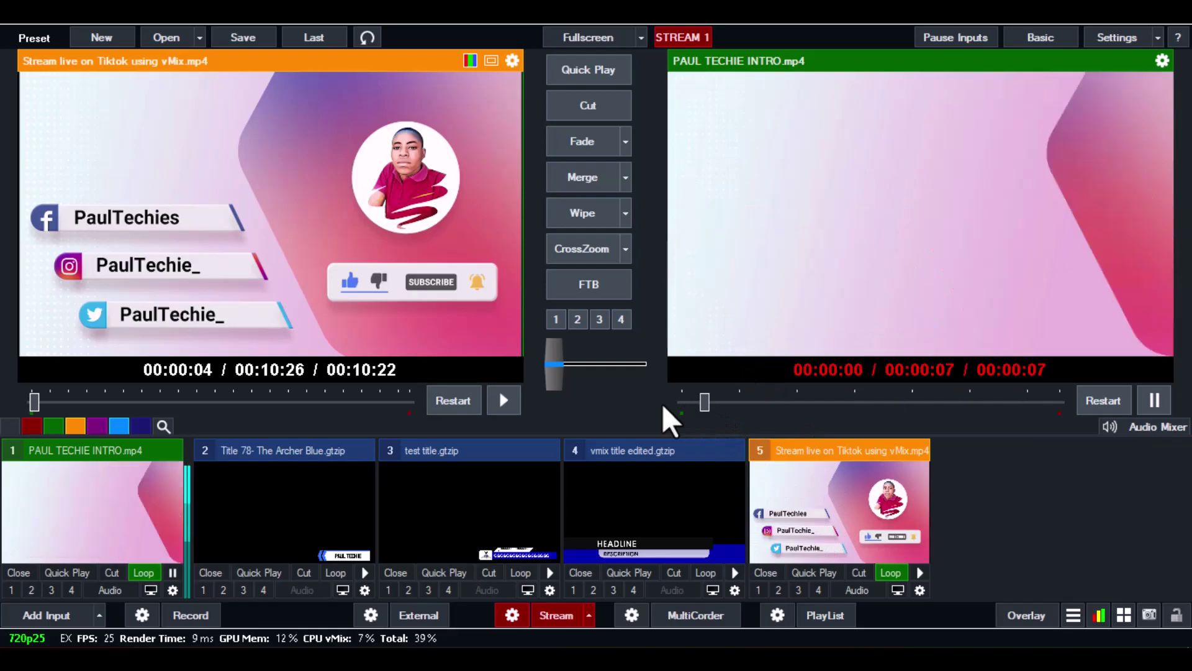
left_click(680, 593)
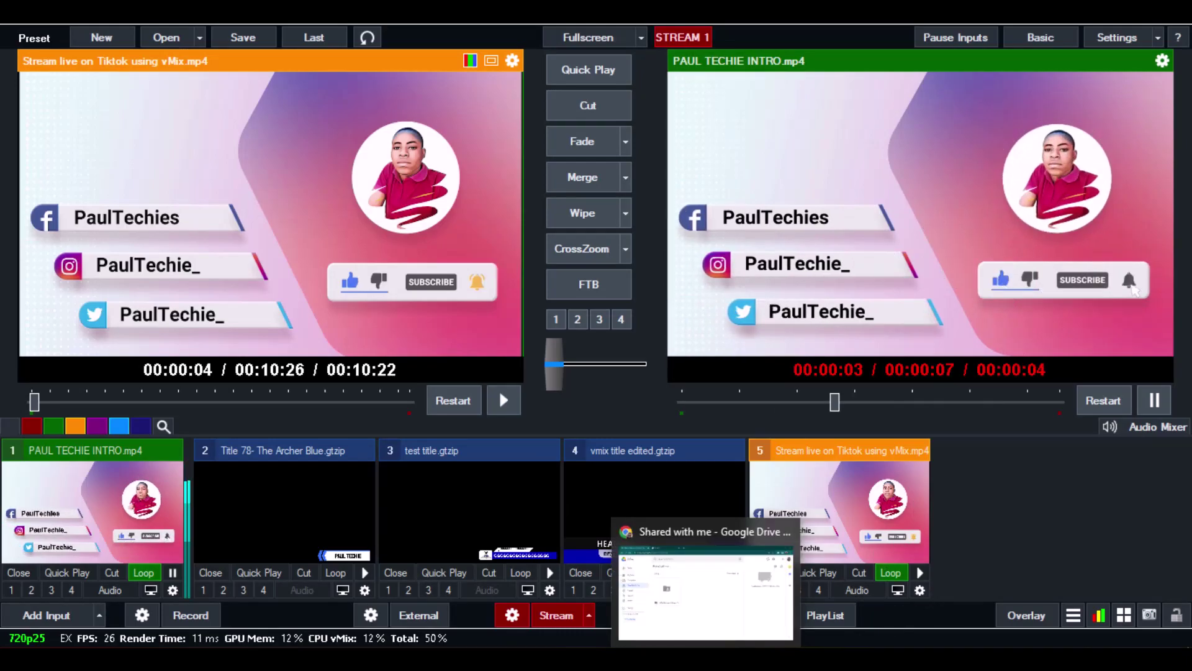
- Dismiss both clipboard notices and click through the title and post fields while watching the preview
left_click(698, 556)
mouse_move(736, 307)
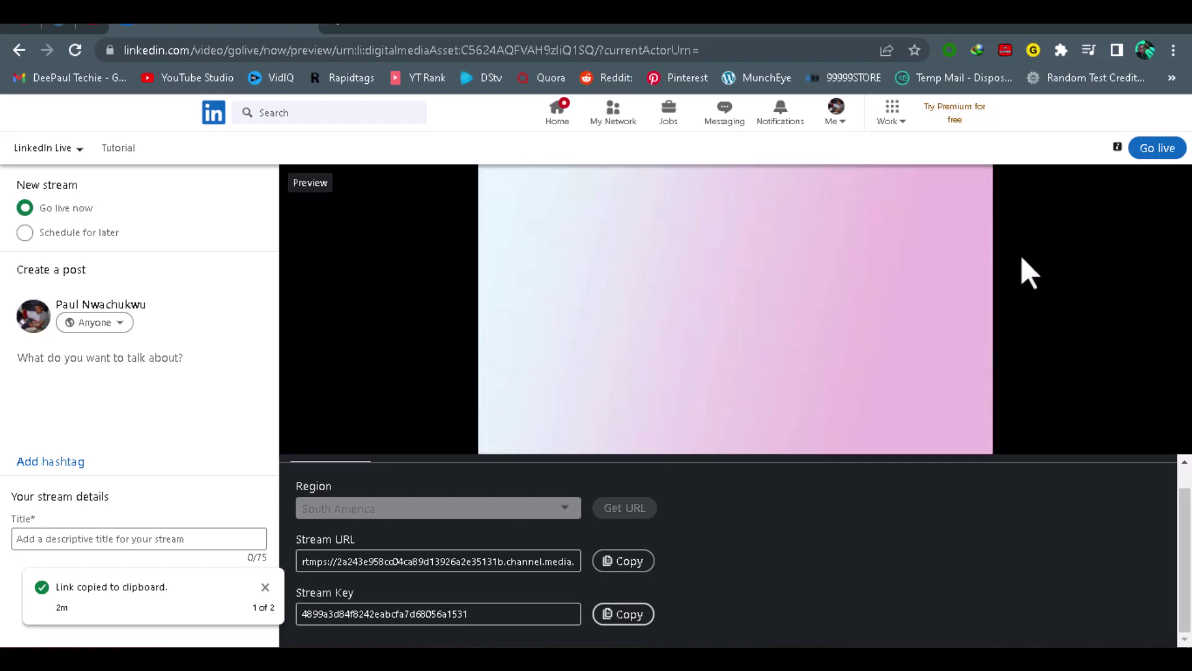
left_click(265, 588)
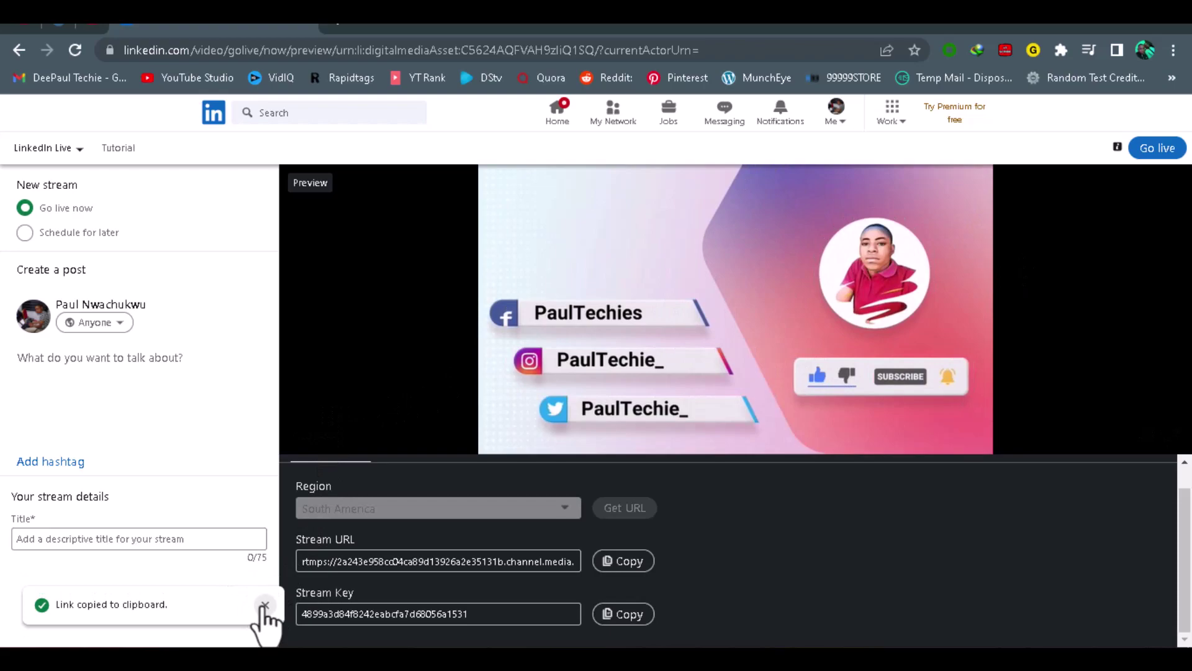
left_click(264, 604)
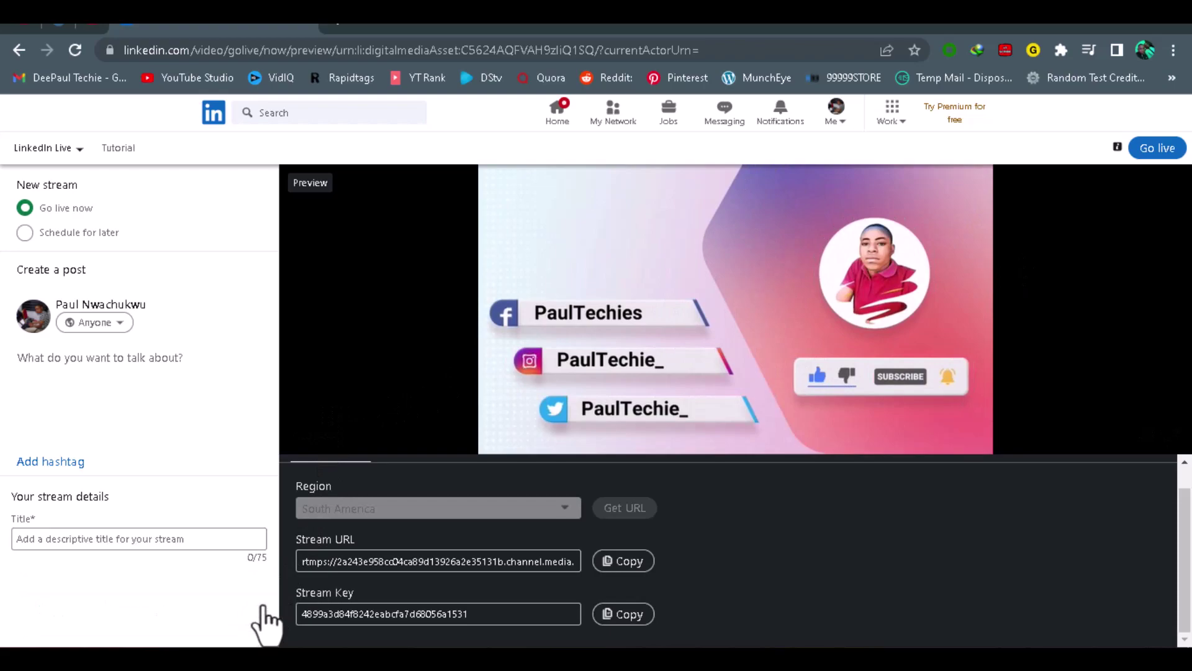
left_click(84, 539)
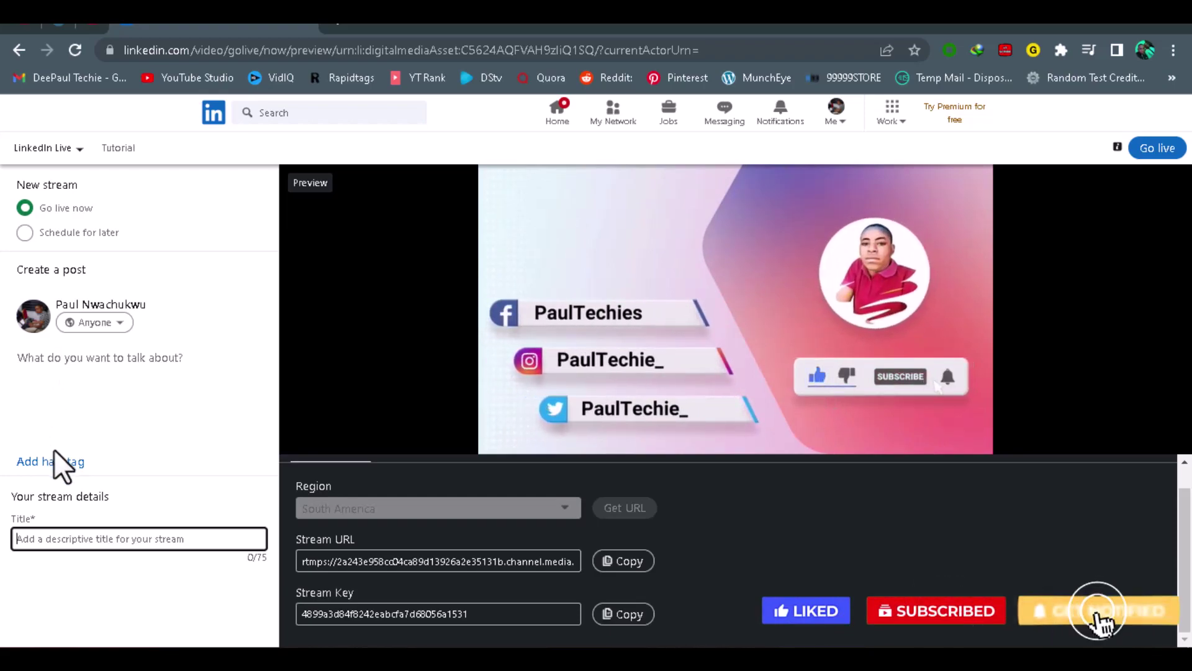
left_click(77, 373)
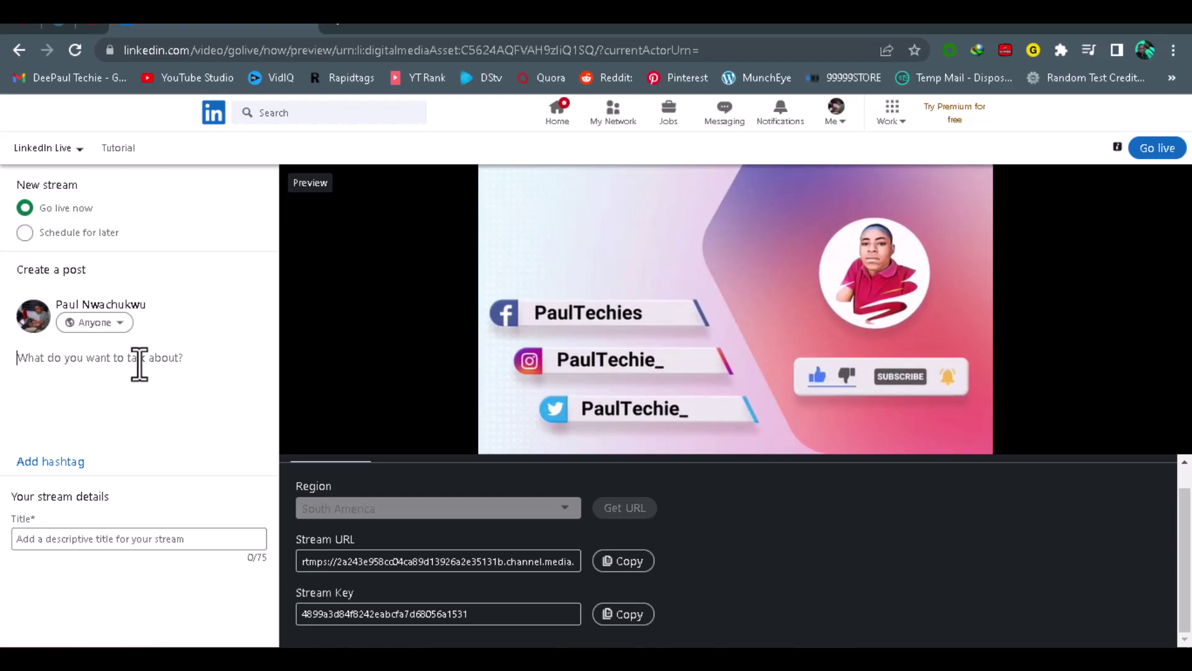
left_click(80, 536)
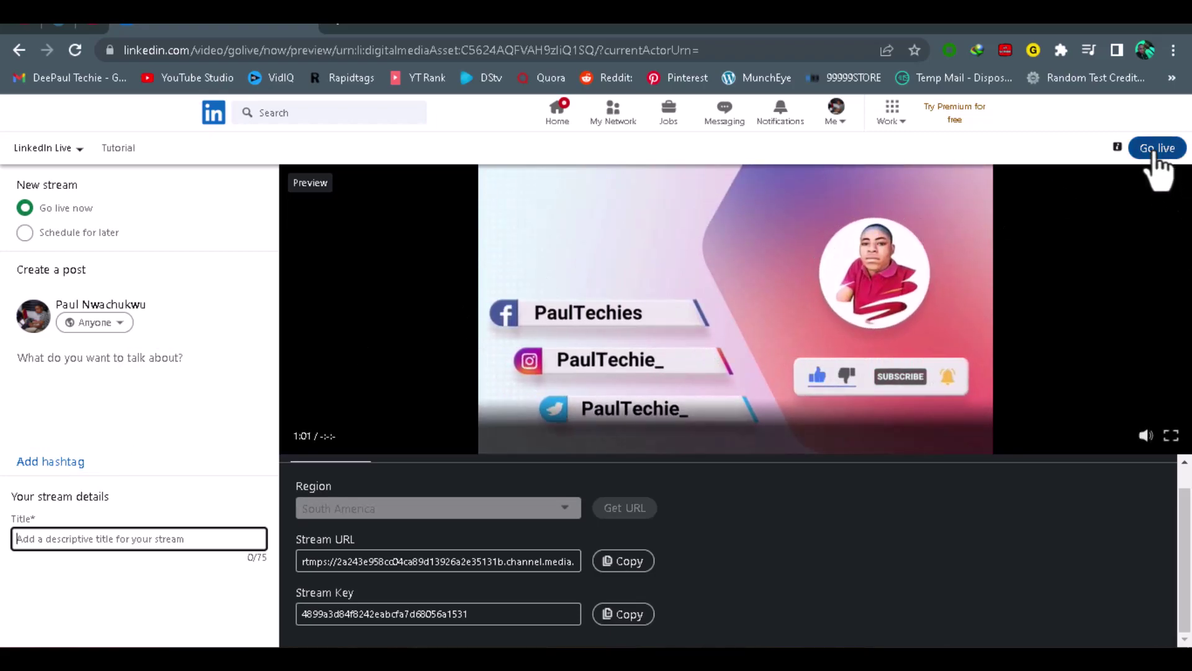
mouse_move(1060, 273)
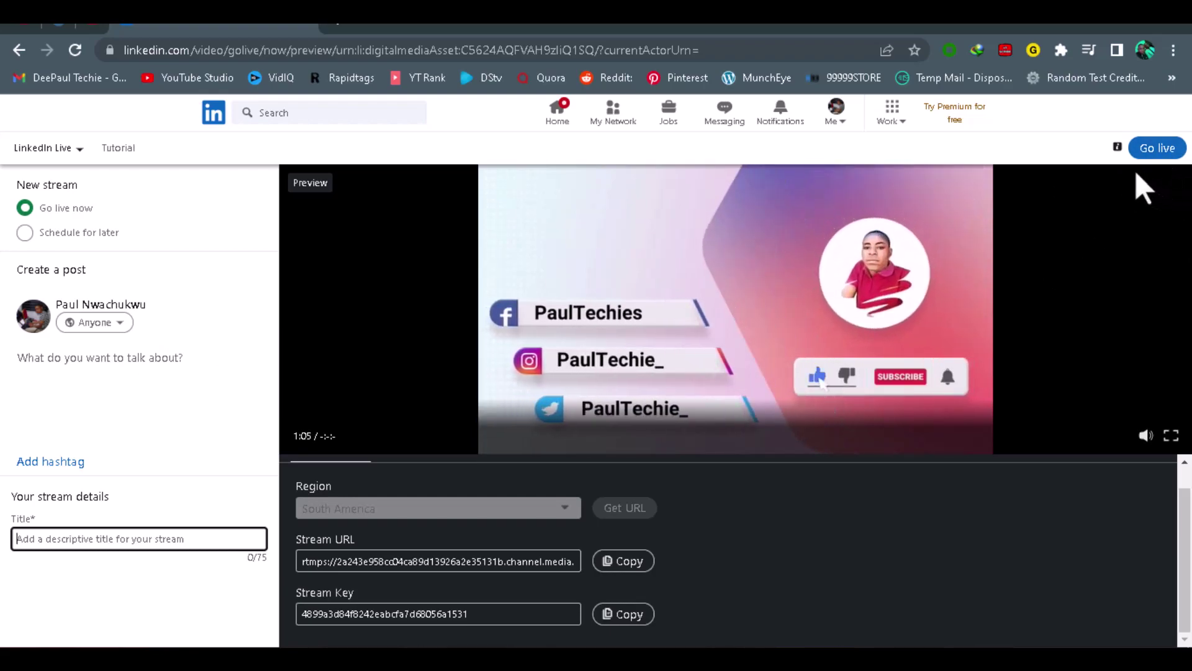
left_click(766, 553)
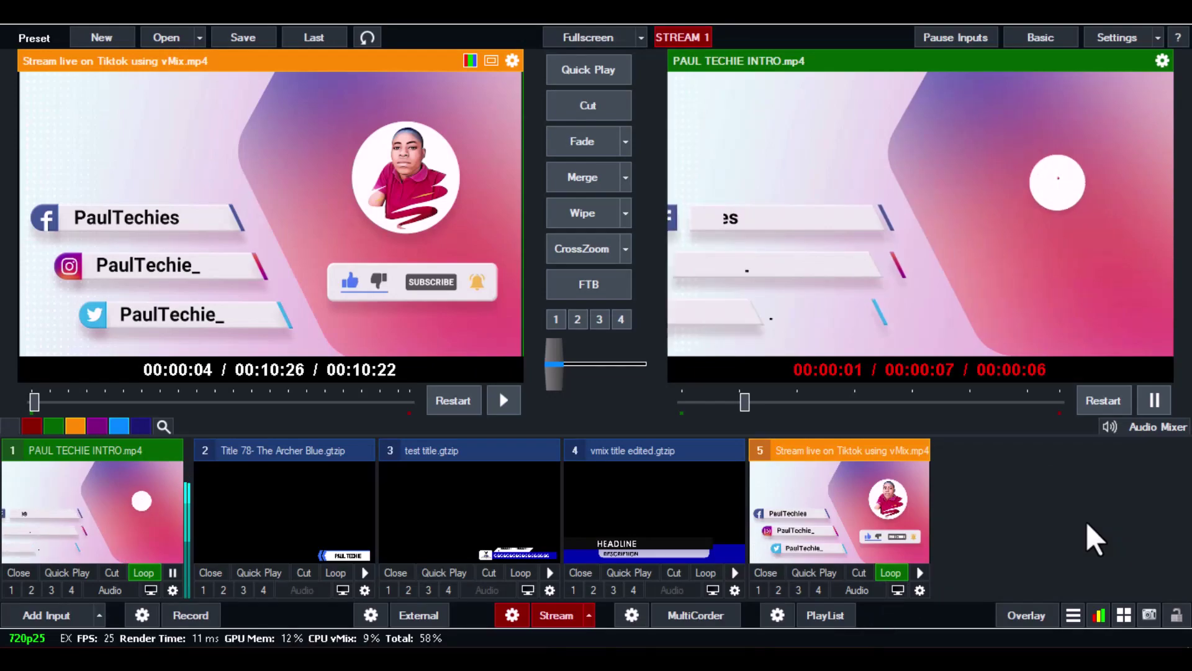
left_click(506, 614)
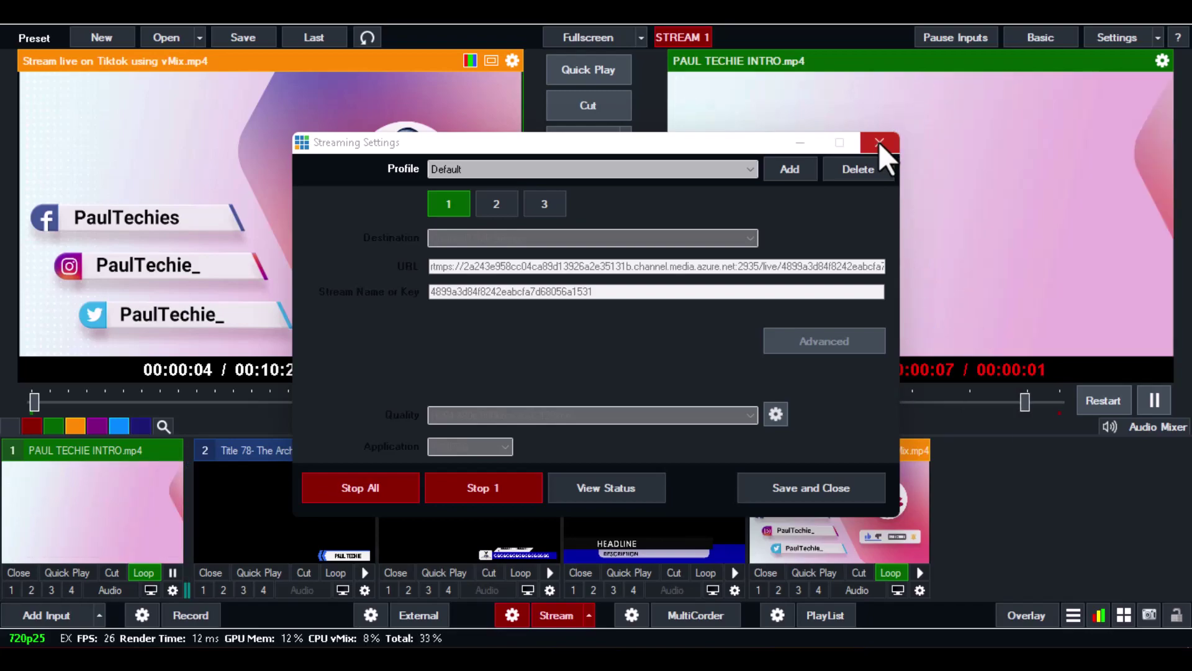
left_click(878, 142)
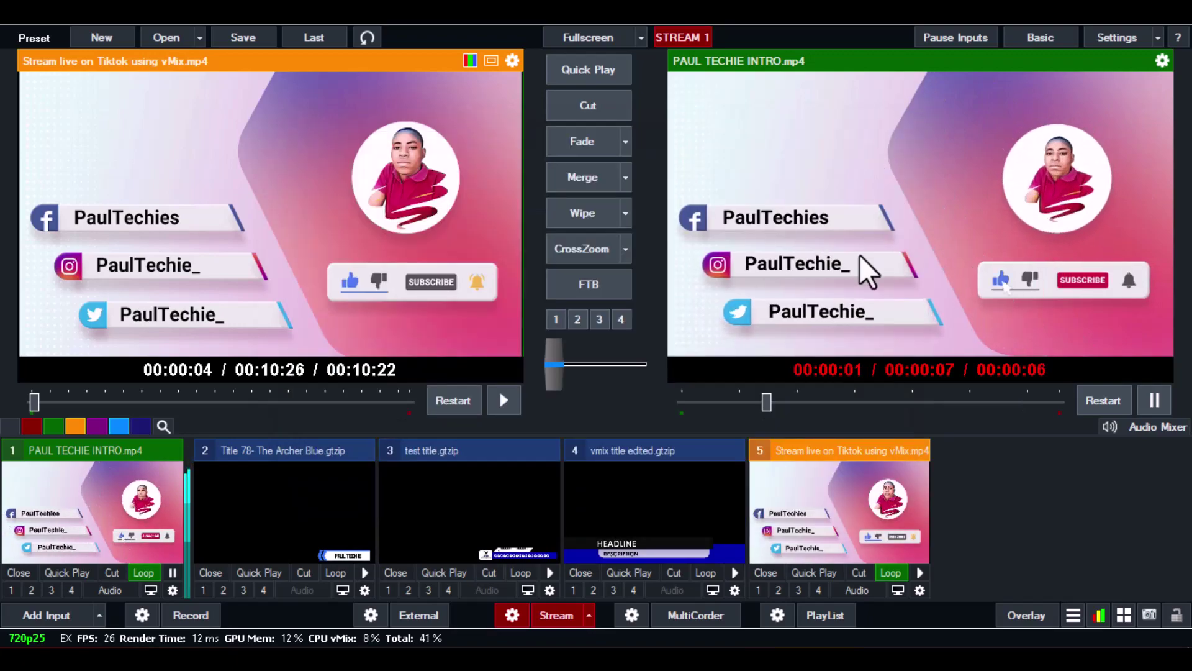